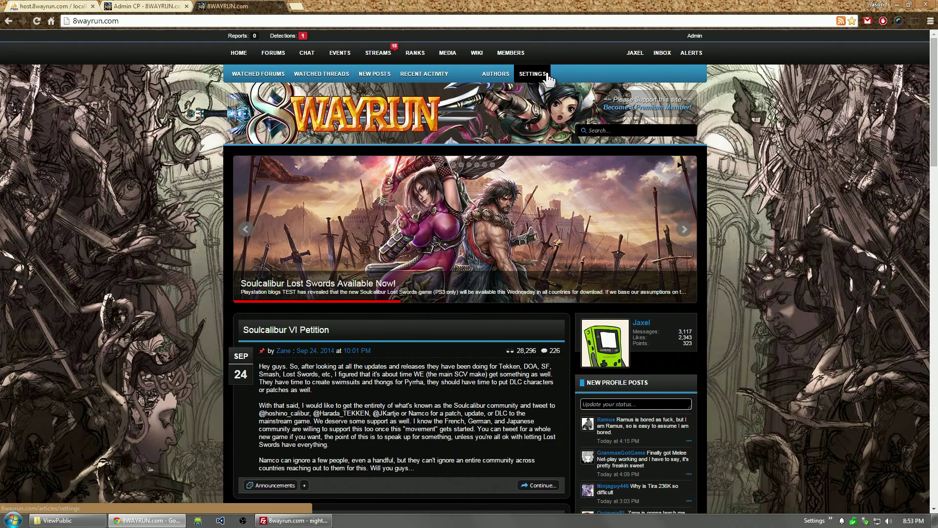
Open the Article Settings page from the SETTINGS link in the blue sub-navigation bar
{"action": "left_click", "coordinate": [546, 73]}
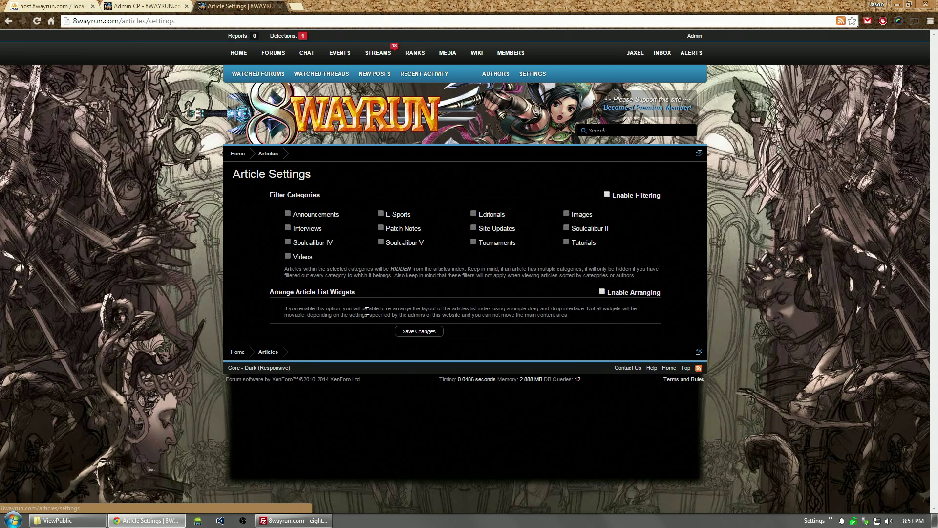
In the Admin CP, open the Article List layout grid from the customized layouts
{"action": "left_click", "coordinate": [157, 5]}
{"action": "left_click", "coordinate": [203, 226]}
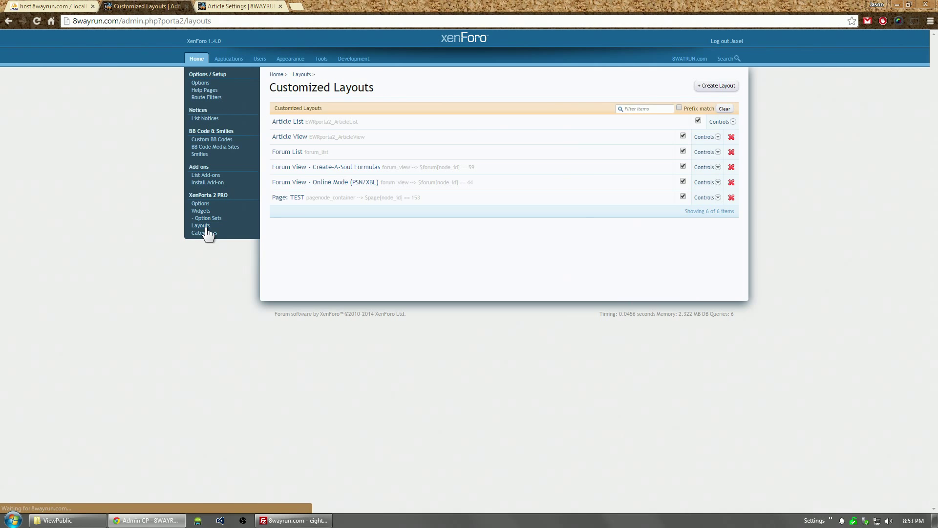
{"action": "left_click", "coordinate": [315, 123]}
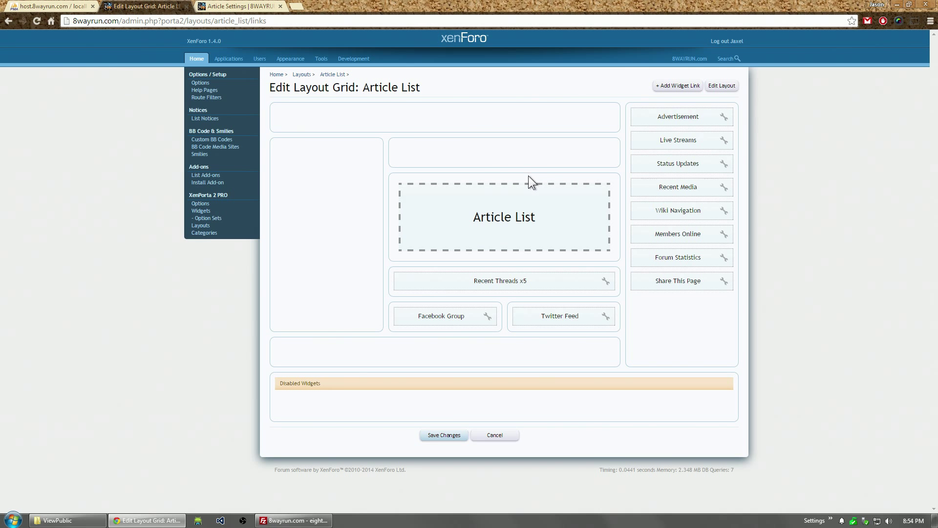
Compare the 8WAYRUN front-page article list with the Article List grid, ending on the home page
{"action": "left_click", "coordinate": [240, 7]}
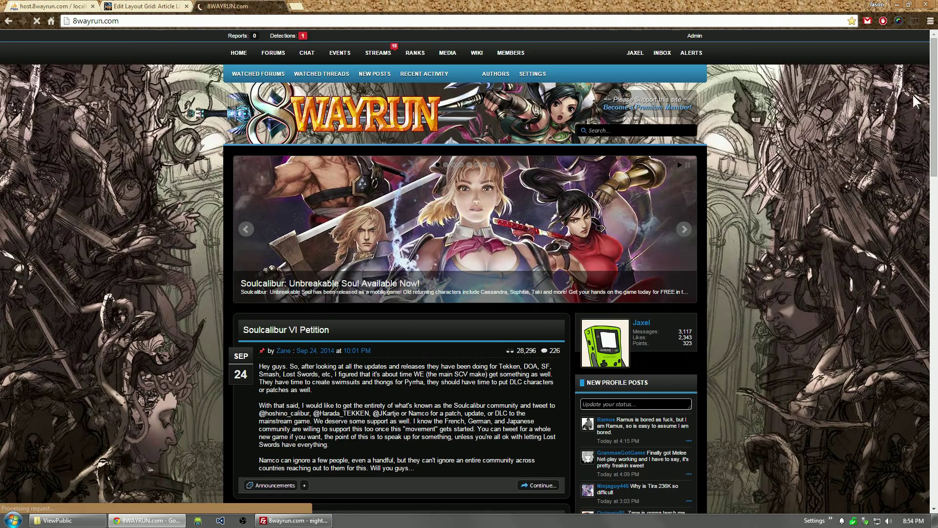
{"action": "scroll", "coordinate": [599, 122], "scroll_direction": "down", "scroll_amount": 8}
{"action": "left_click_drag", "start_coordinate": [936, 220], "coordinate": [936, 78]}
{"action": "key", "text": "ctrl+shift+Tab"}
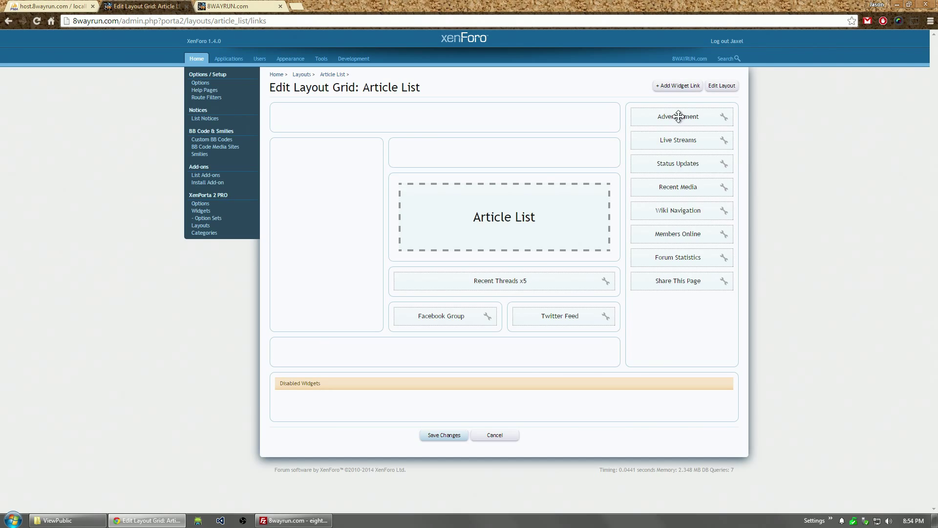
{"action": "left_click", "coordinate": [235, 6]}
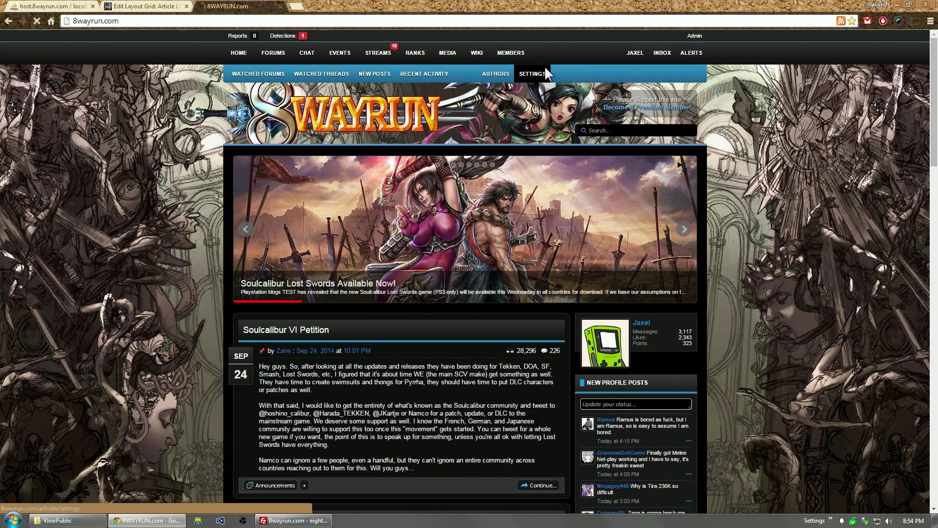
Tick Enable Arranging on the Article Settings page
{"action": "left_click", "coordinate": [538, 72]}
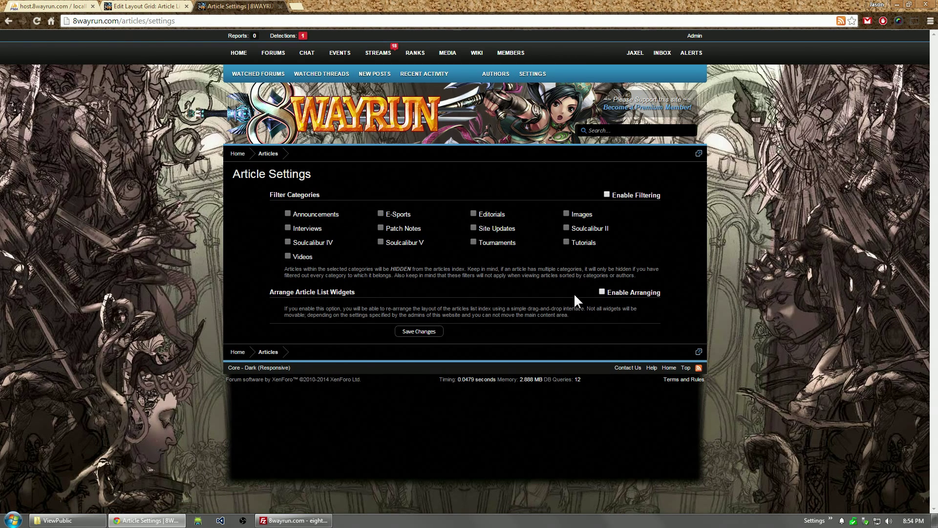
{"action": "left_click", "coordinate": [602, 292]}
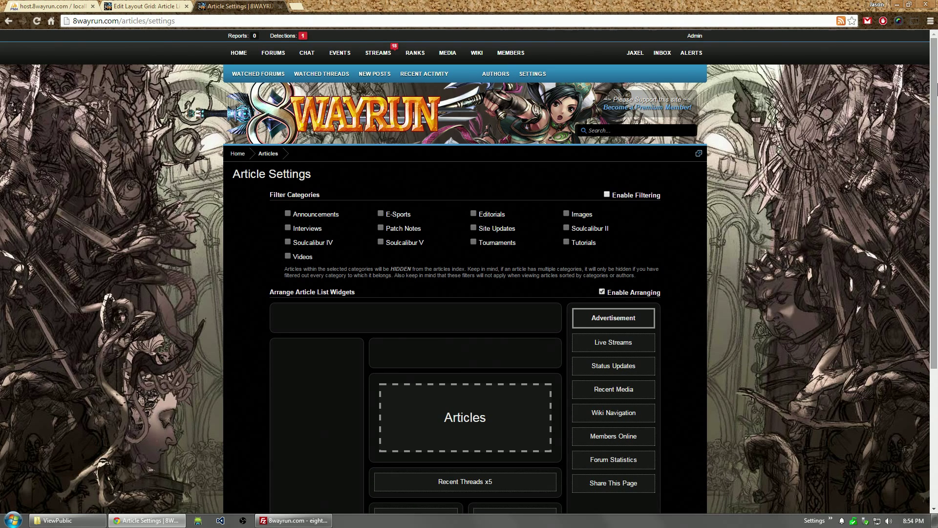
{"action": "scroll", "coordinate": [937, 88], "scroll_direction": "down", "scroll_amount": 4}
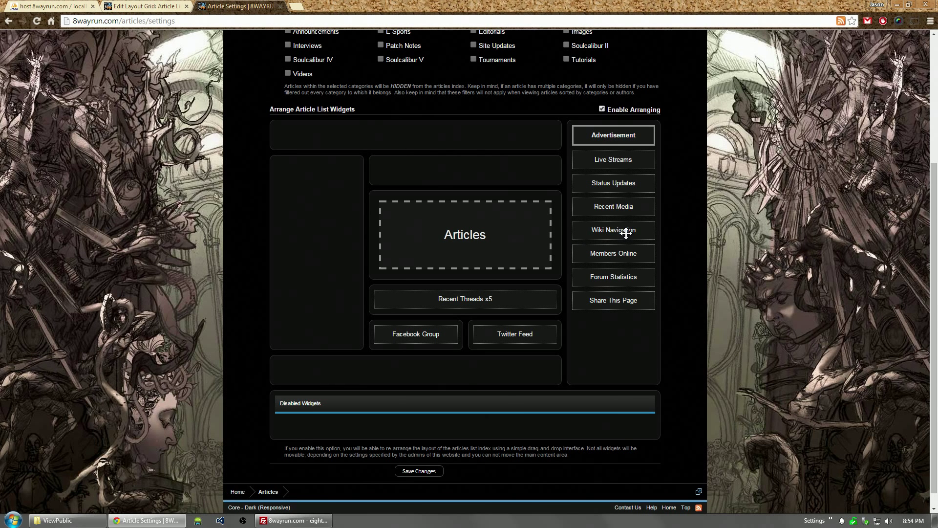
Drag Recent Threads x5 to the top row, then Facebook Group, Twitter Feed, Status Updates into the left column
{"action": "mouse_move", "coordinate": [626, 233]}
{"action": "left_mouse_down"}
{"action": "mouse_move", "coordinate": [481, 163]}
{"action": "mouse_move", "coordinate": [365, 140]}
{"action": "mouse_move", "coordinate": [629, 236]}
{"action": "mouse_move", "coordinate": [543, 225]}
{"action": "mouse_move", "coordinate": [318, 115]}
{"action": "mouse_move", "coordinate": [647, 245]}
{"action": "mouse_move", "coordinate": [620, 235]}
{"action": "mouse_move", "coordinate": [630, 238]}
{"action": "left_mouse_up"}
{"action": "left_click_drag", "start_coordinate": [509, 299], "coordinate": [425, 129]}
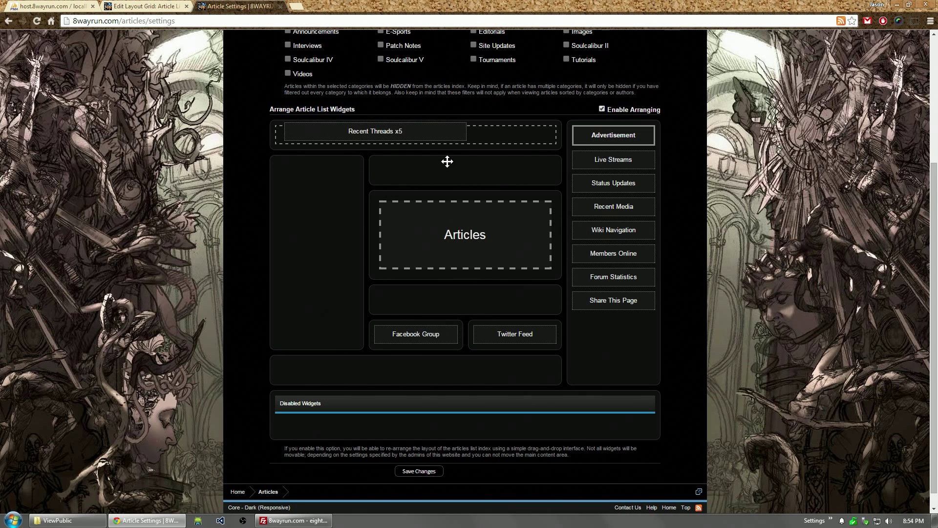
{"action": "left_click_drag", "start_coordinate": [419, 332], "coordinate": [309, 176]}
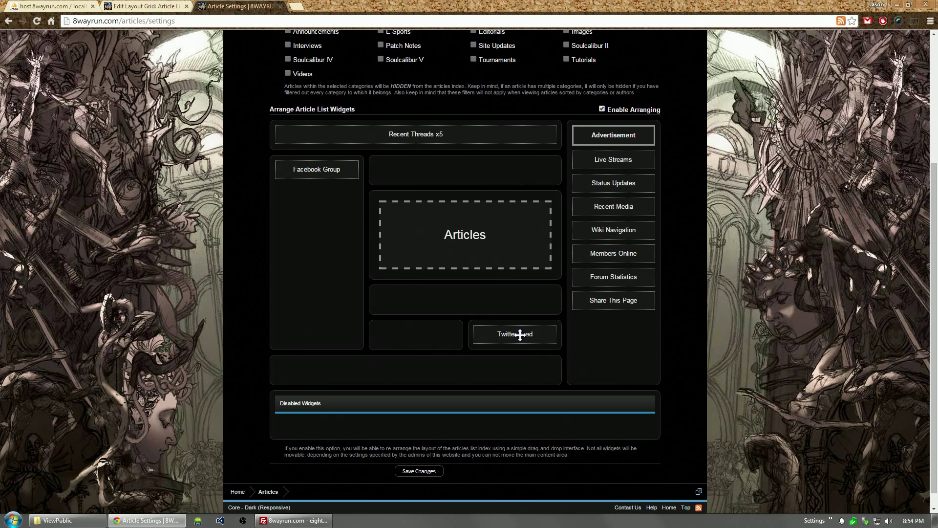
{"action": "left_click_drag", "start_coordinate": [518, 333], "coordinate": [318, 168]}
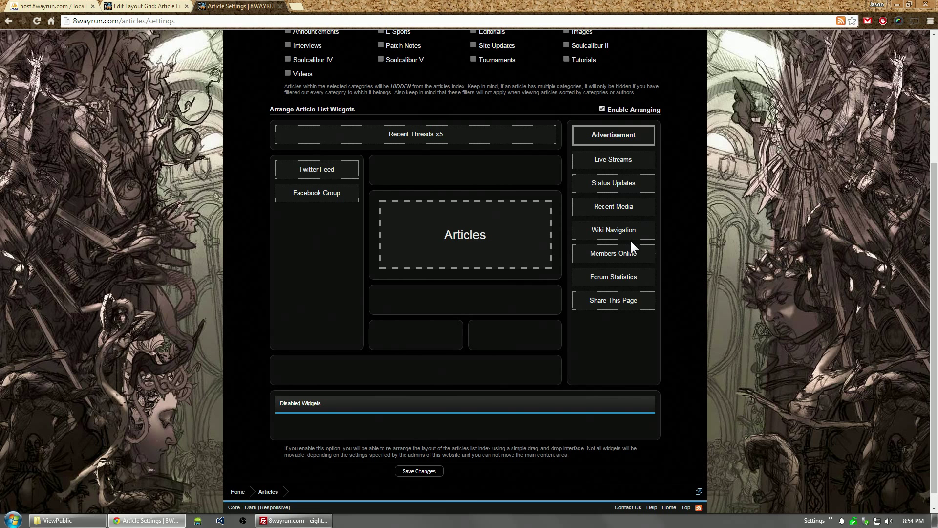
{"action": "left_click_drag", "start_coordinate": [619, 193], "coordinate": [332, 168]}
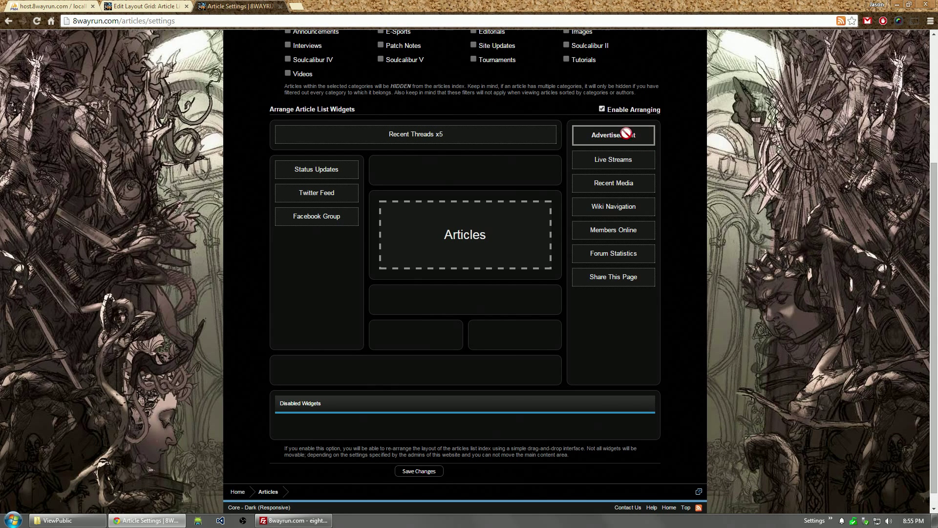
In the Admin CP installed widgets, open the Google AdSense widget's options
{"action": "left_click", "coordinate": [144, 6]}
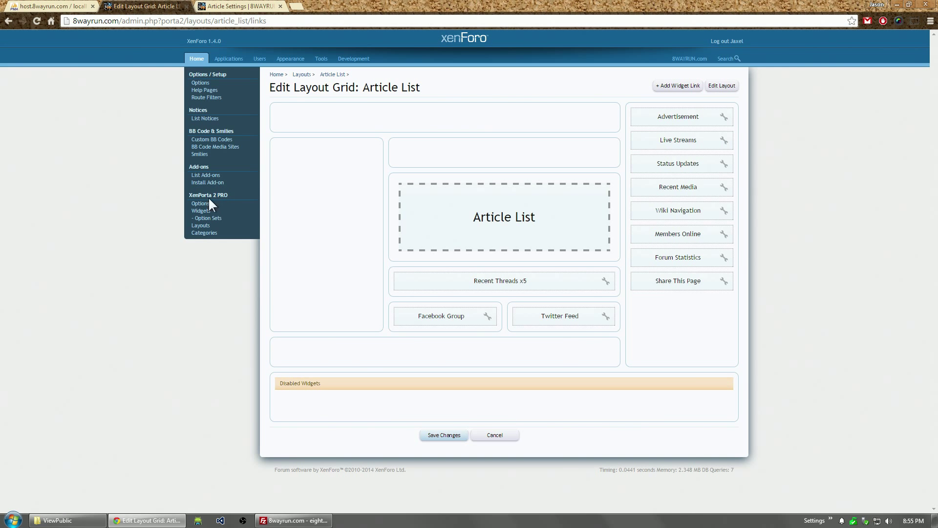
{"action": "left_click", "coordinate": [202, 210]}
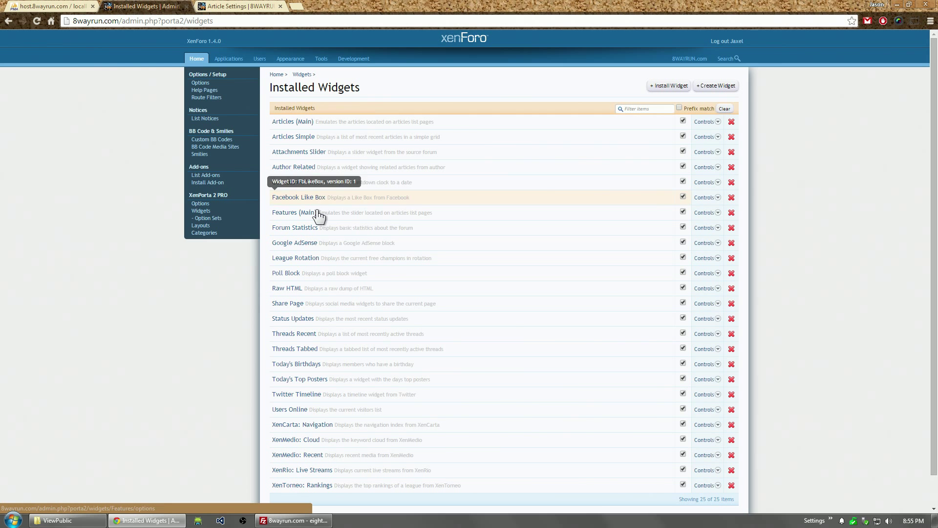
{"action": "left_click", "coordinate": [320, 241]}
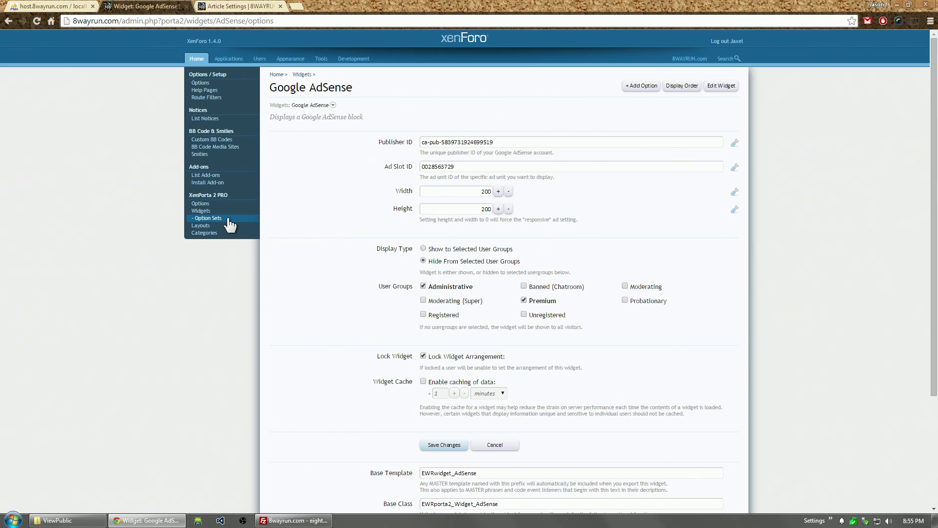
Allow users to rearrange the Soulcalibur V Character Soul Arenas option set and save it
{"action": "left_click", "coordinate": [209, 218]}
{"action": "left_click", "coordinate": [344, 168]}
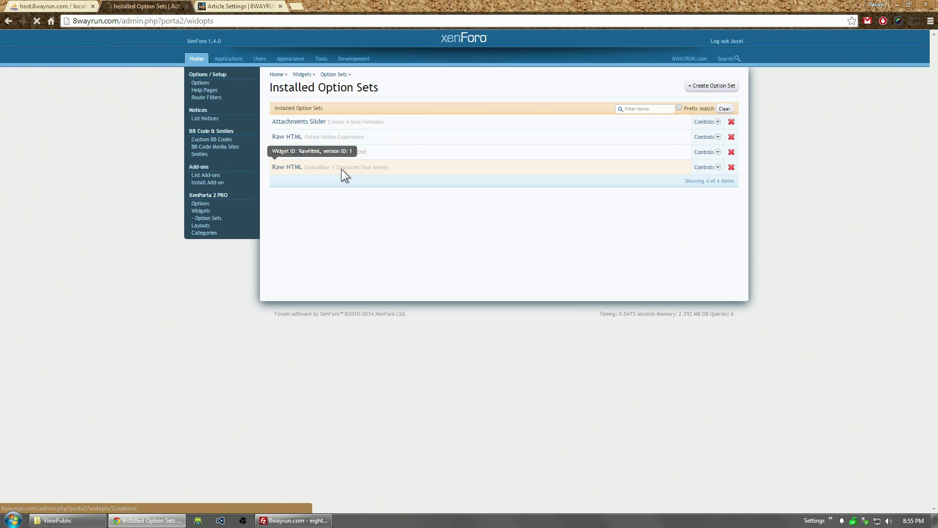
{"action": "left_click", "coordinate": [443, 424]}
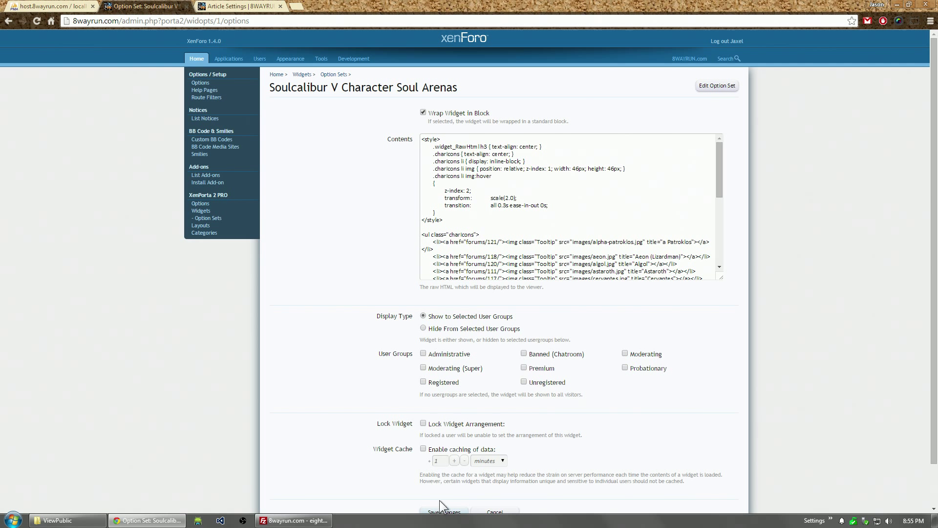
{"action": "left_click", "coordinate": [444, 511]}
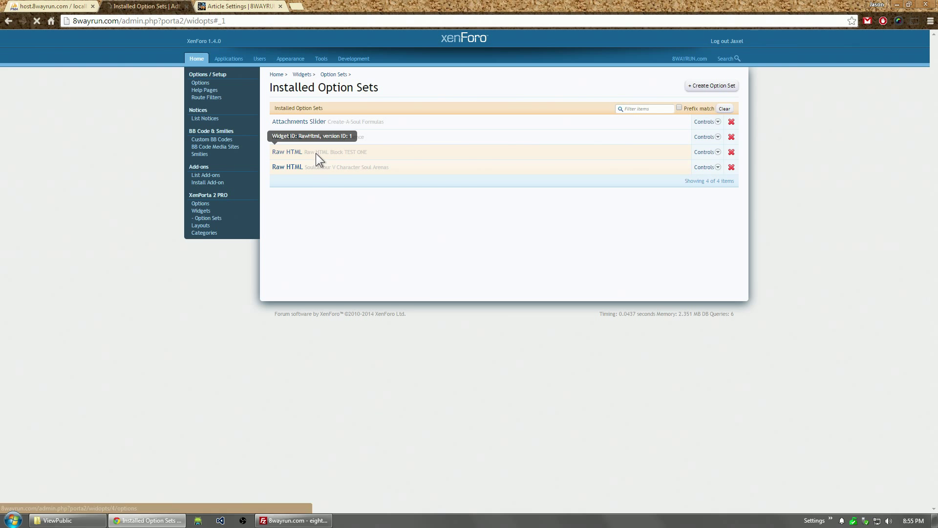
Save the Raw HTML Block TEST ONE options, review the Soulcalibur V arenas widget, then return to Article Settings
{"action": "left_click", "coordinate": [316, 153]}
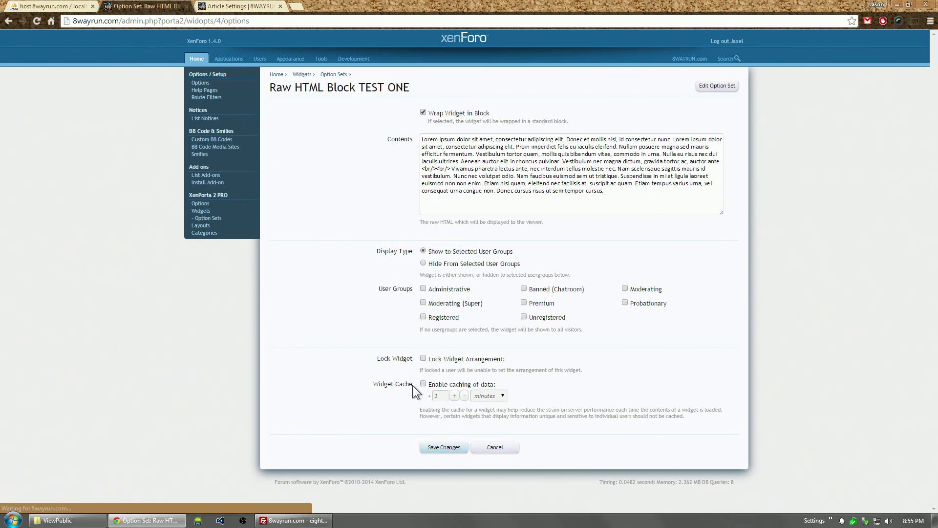
{"action": "left_click", "coordinate": [442, 448]}
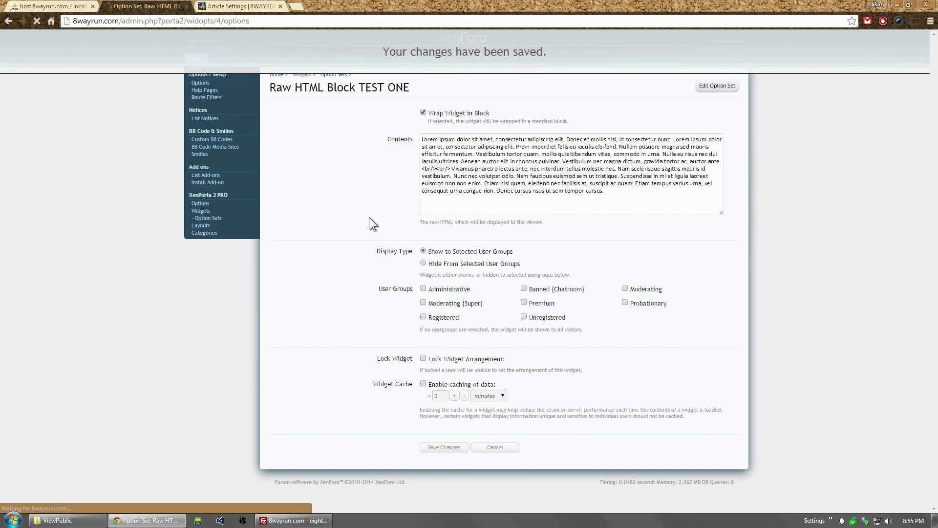
{"action": "left_click", "coordinate": [323, 167]}
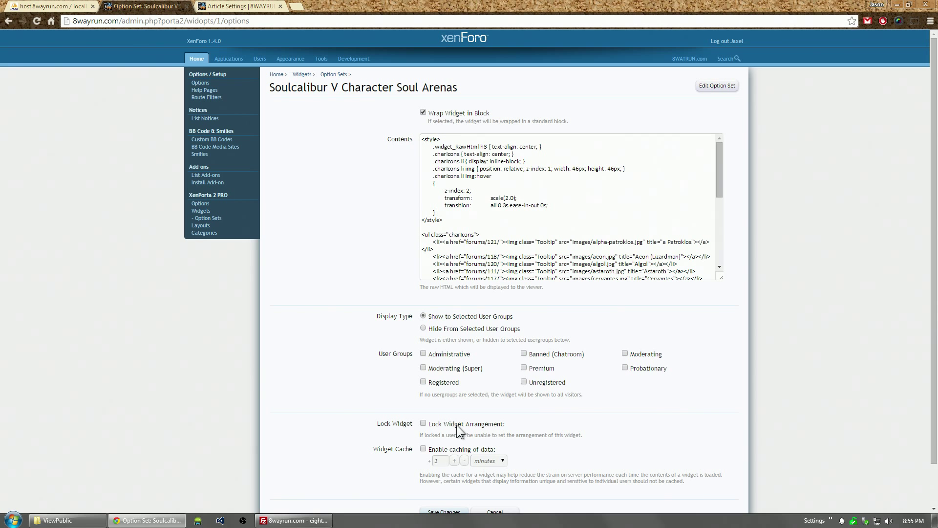
{"action": "left_click", "coordinate": [236, 5]}
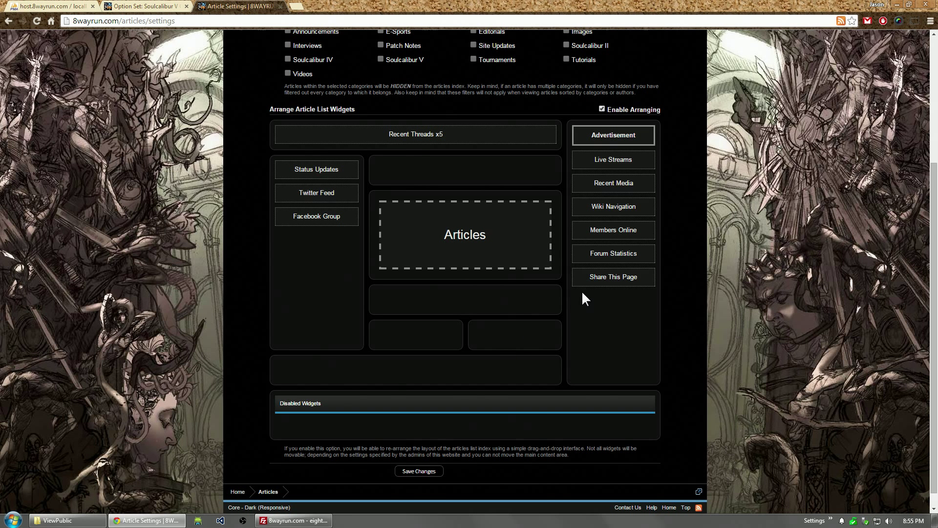
Move Share This Page and Forum Statistics into Disabled Widgets, reorder them, and save the arrangement
{"action": "left_click_drag", "start_coordinate": [603, 277], "coordinate": [518, 403]}
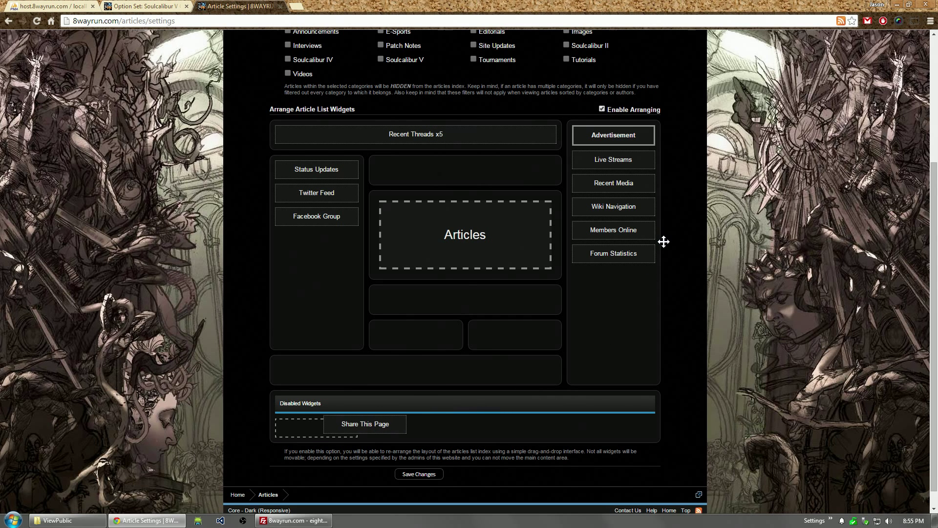
{"action": "left_click_drag", "start_coordinate": [603, 254], "coordinate": [549, 416]}
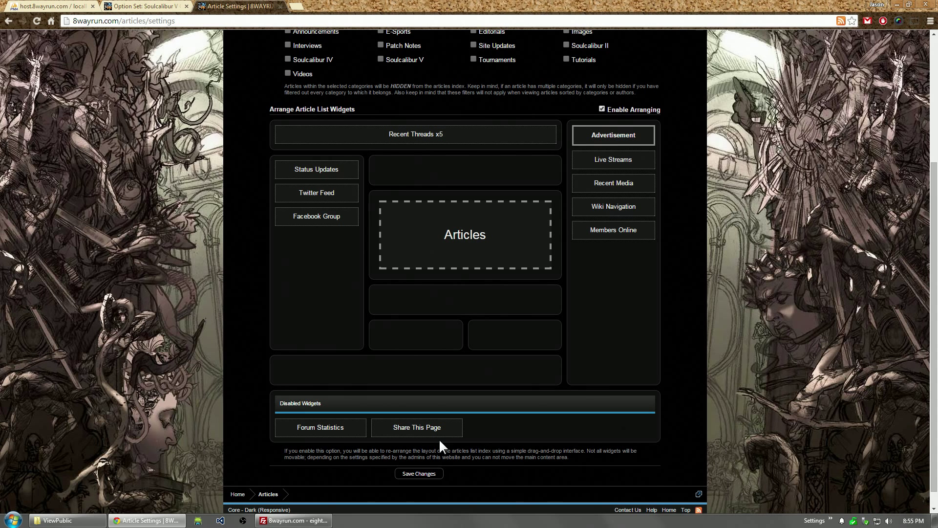
{"action": "left_click_drag", "start_coordinate": [330, 434], "coordinate": [342, 456]}
{"action": "left_click", "coordinate": [411, 474]}
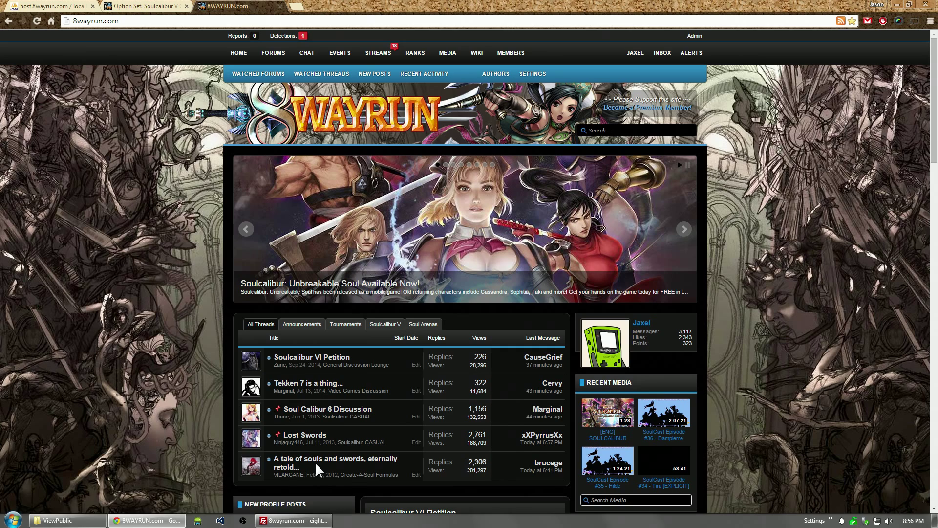
{"action": "scroll", "coordinate": [728, 304], "scroll_direction": "down", "scroll_amount": 6}
{"action": "scroll", "coordinate": [728, 304], "scroll_direction": "up", "scroll_amount": 4}
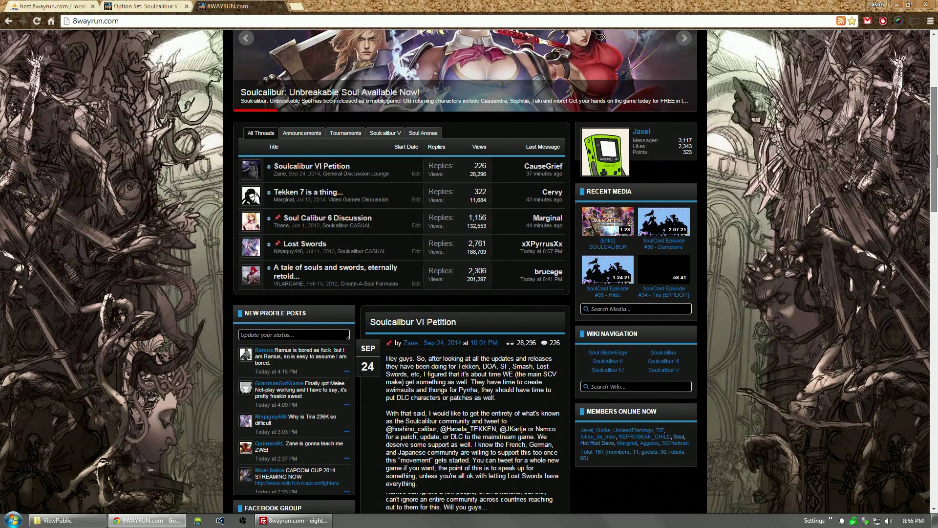
{"action": "scroll", "coordinate": [728, 304], "scroll_direction": "down", "scroll_amount": 2}
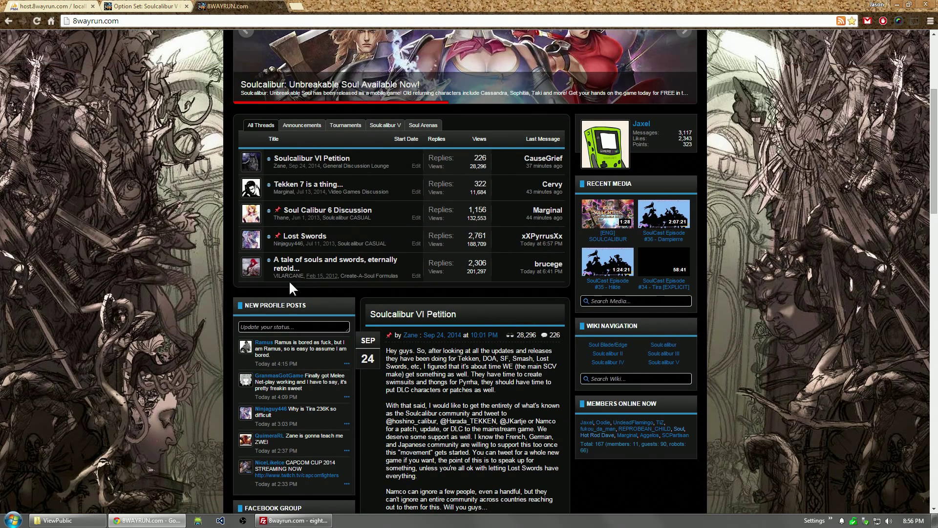
{"action": "scroll", "coordinate": [384, 162], "scroll_direction": "down", "scroll_amount": 1}
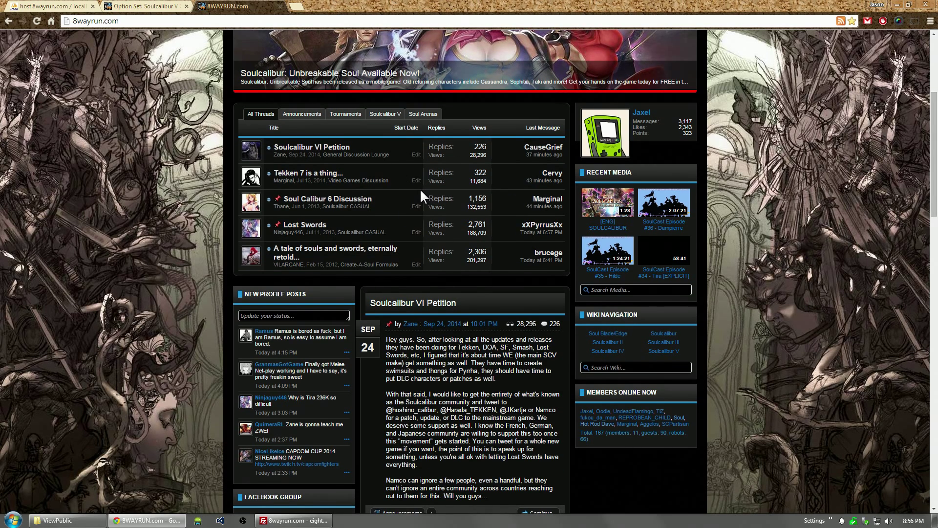
{"action": "left_click_drag", "start_coordinate": [935, 154], "coordinate": [937, 296]}
{"action": "scroll", "coordinate": [551, 351], "scroll_direction": "up", "scroll_amount": 8}
{"action": "scroll", "coordinate": [551, 351], "scroll_direction": "down", "scroll_amount": 4}
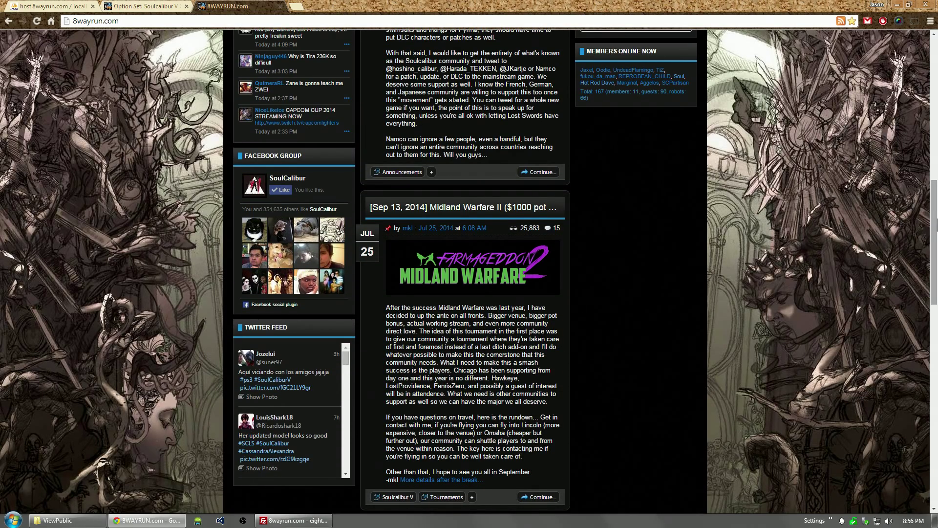
{"action": "left_click_drag", "start_coordinate": [934, 236], "coordinate": [934, 98]}
Uncheck Enable Arranging in Article Settings, save, and scroll through the resulting home page
{"action": "left_click", "coordinate": [526, 44]}
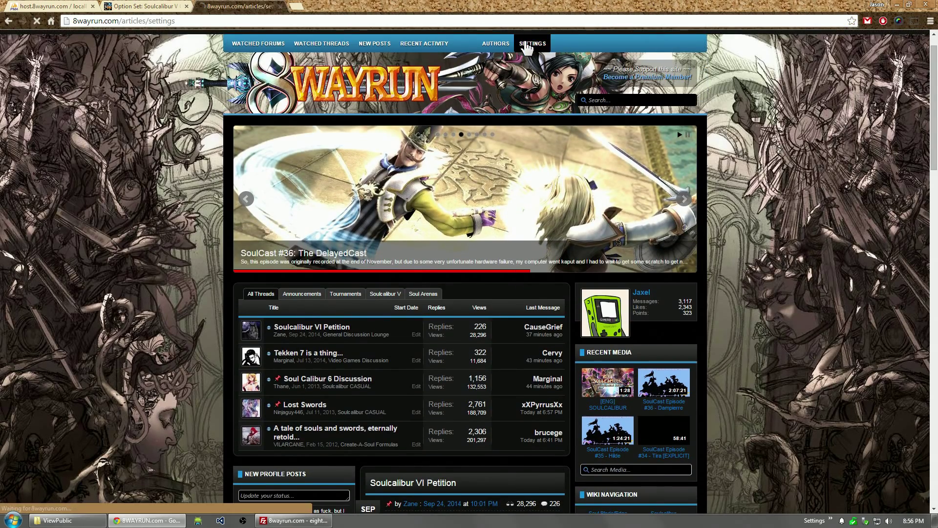
{"action": "scroll", "coordinate": [937, 224], "scroll_direction": "down", "scroll_amount": 3}
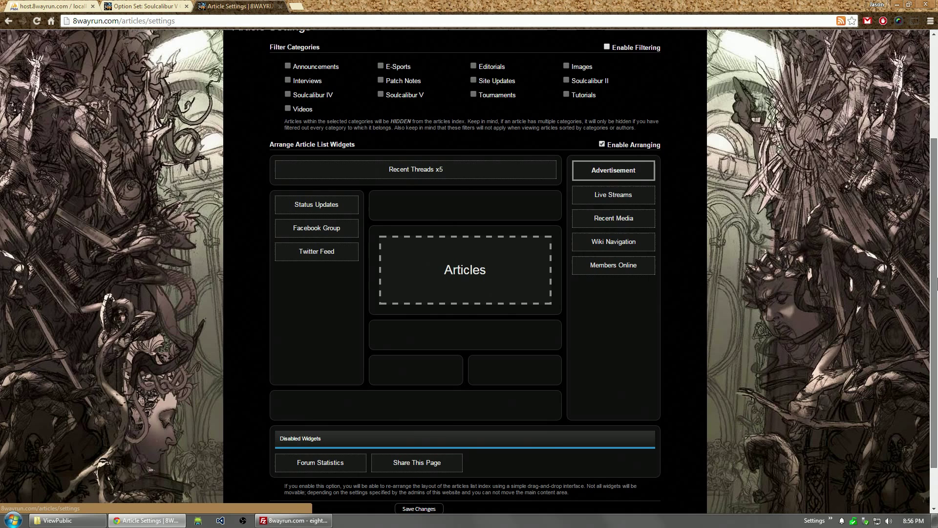
{"action": "left_click", "coordinate": [622, 144]}
{"action": "left_click", "coordinate": [421, 331]}
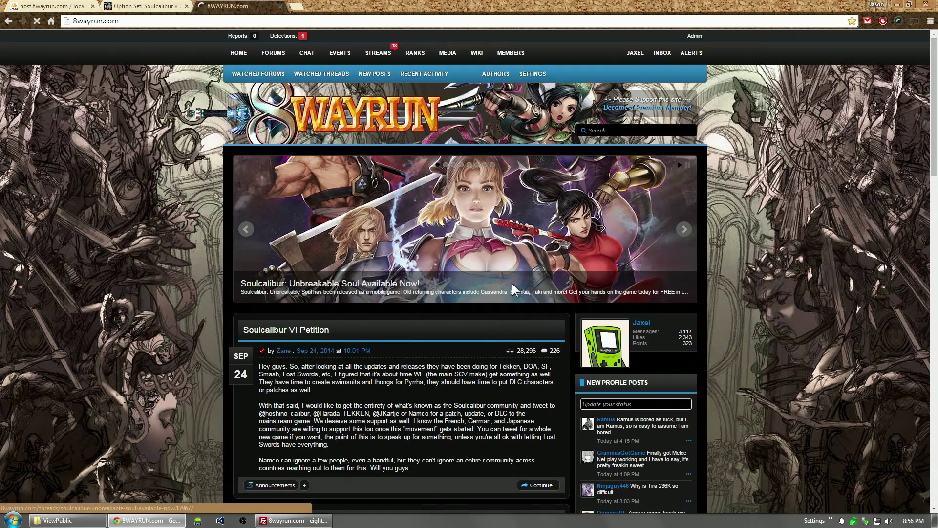
{"action": "scroll", "coordinate": [513, 289], "scroll_direction": "down", "scroll_amount": 20}
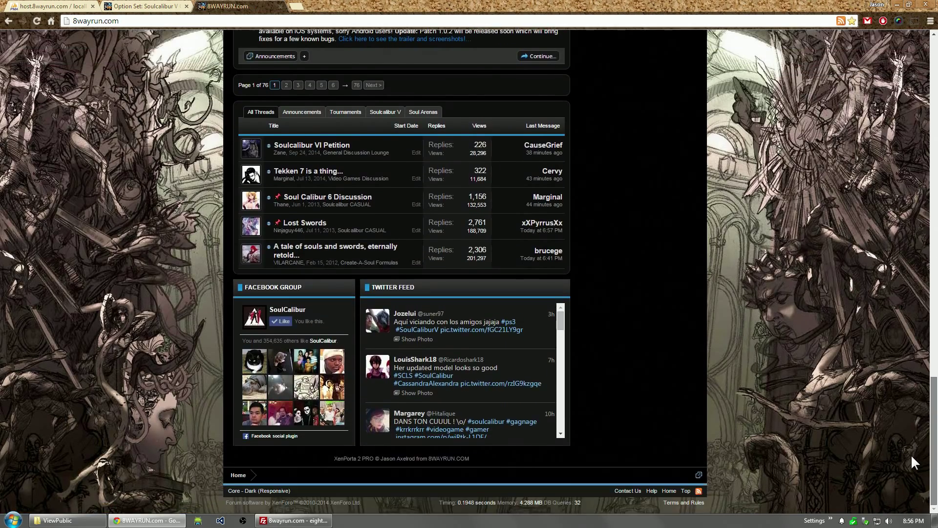
{"action": "scroll", "coordinate": [911, 453], "scroll_direction": "up", "scroll_amount": 20}
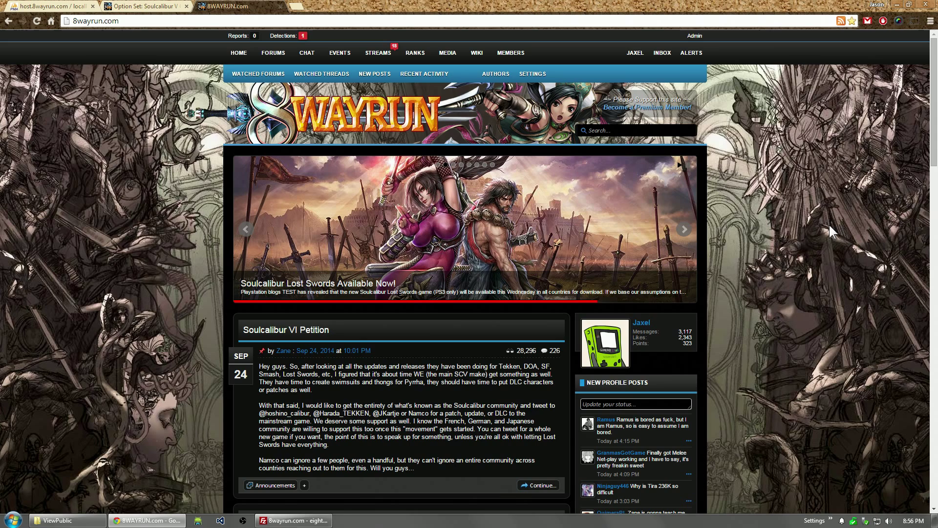
{"action": "left_click", "coordinate": [48, 6]}
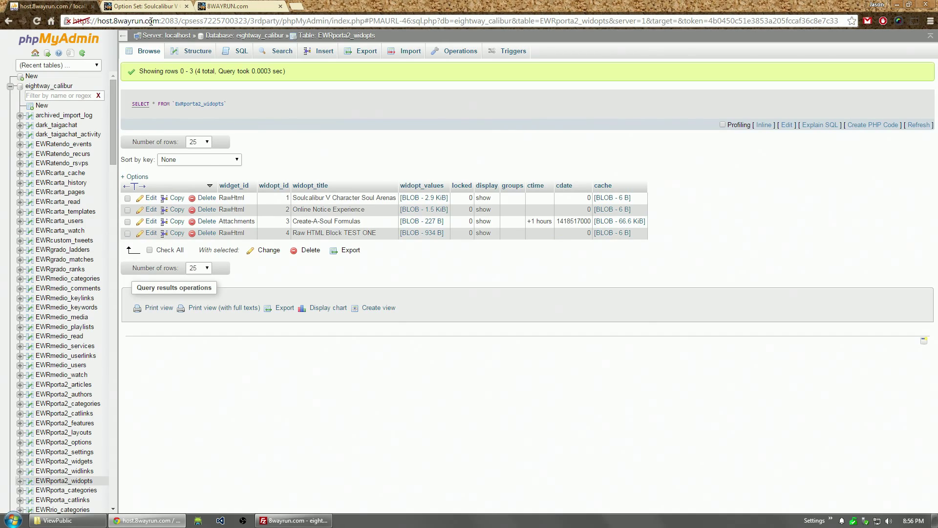
{"action": "left_click", "coordinate": [79, 452]}
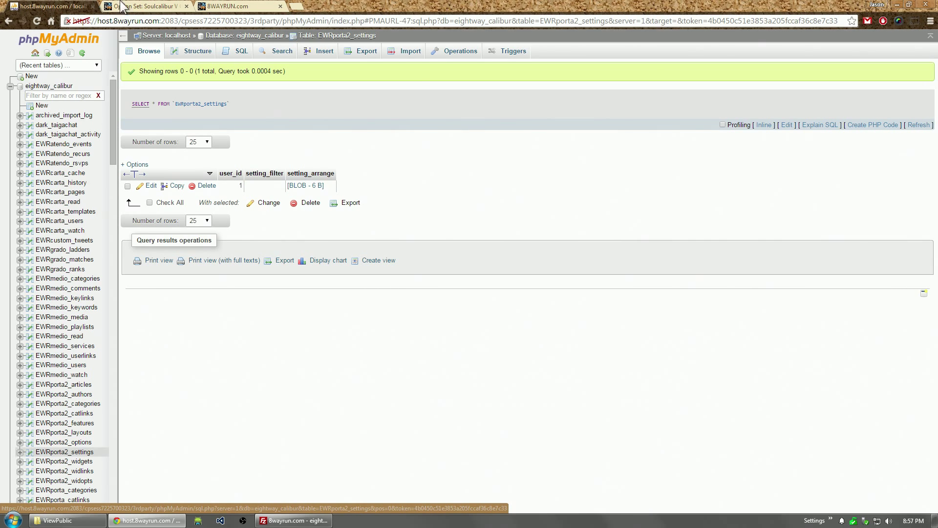
{"action": "left_click", "coordinate": [141, 6]}
{"action": "left_click", "coordinate": [215, 6]}
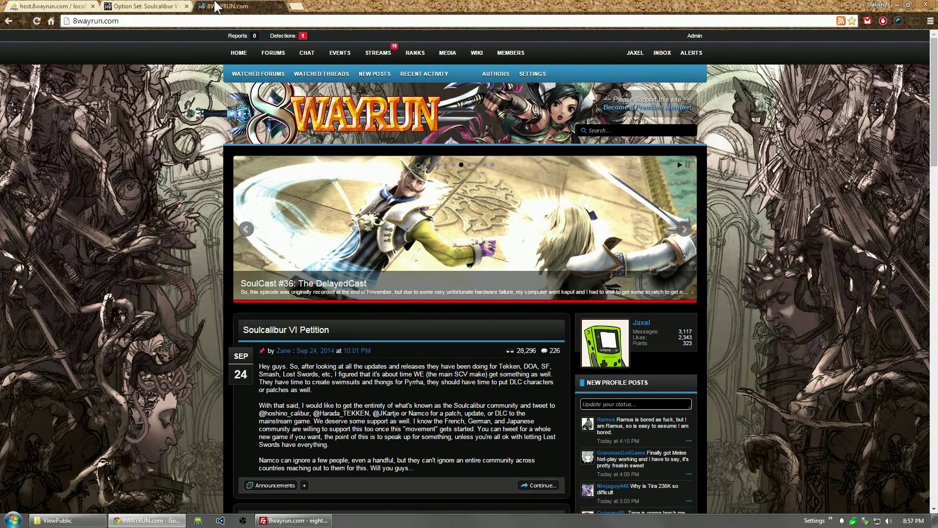